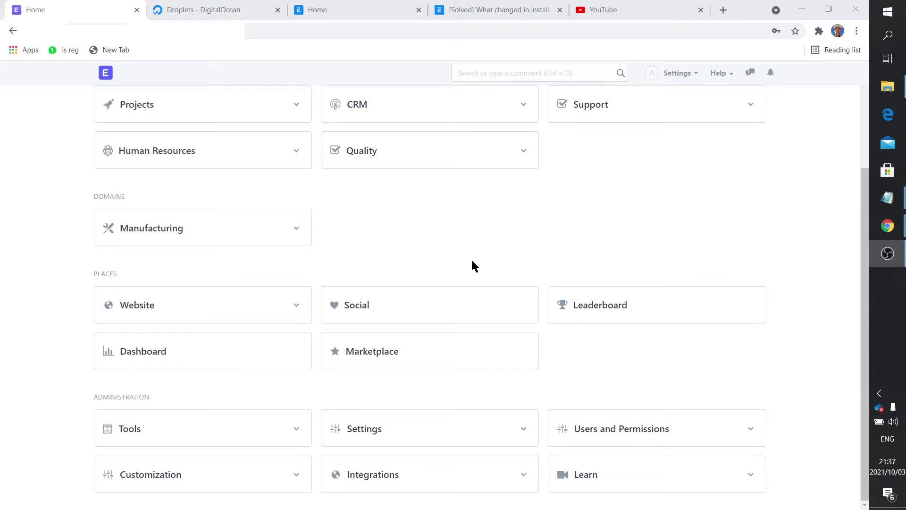
Step: Examine the module cards on the older ERPNext home page and the module list on the newer site's home page
scroll(471, 260, up, 3)
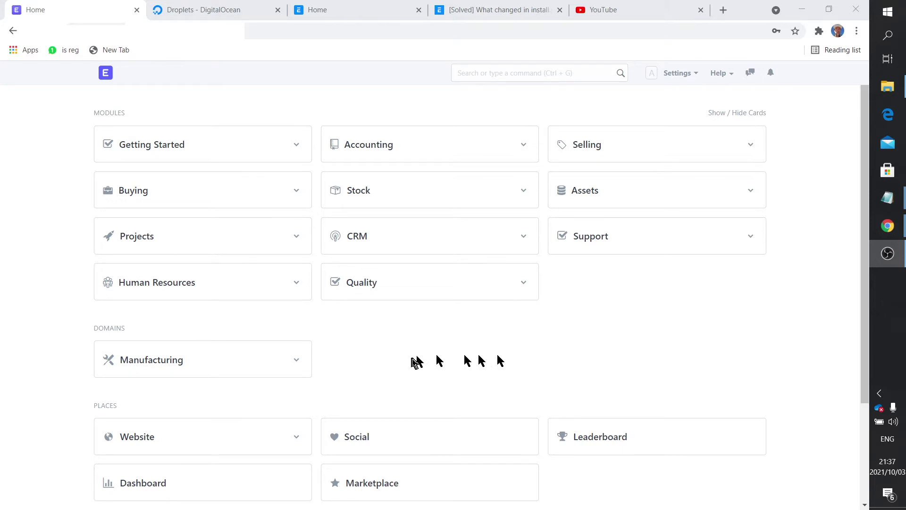
scroll(500, 399, down, 3)
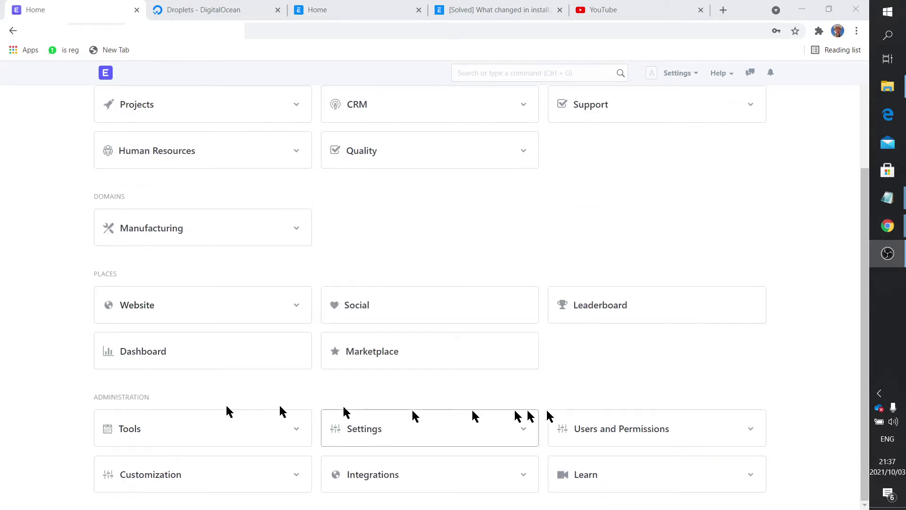
click(360, 18)
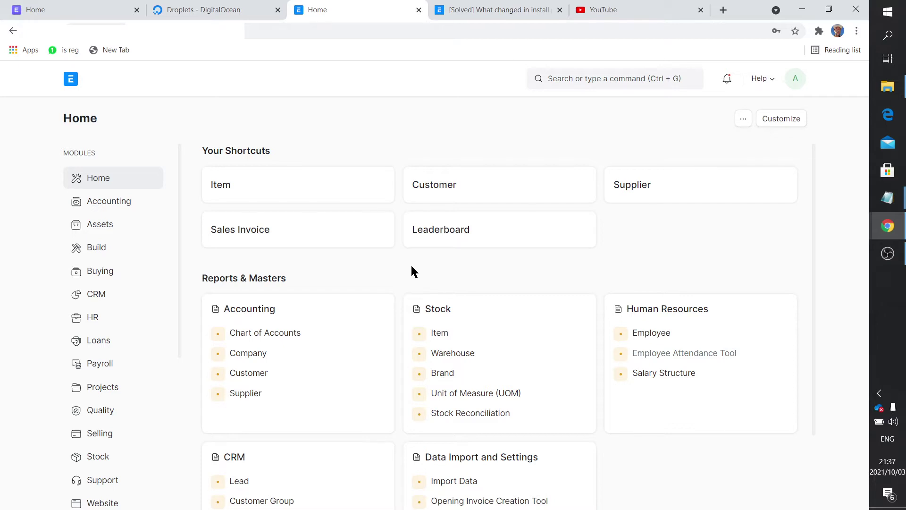
scroll(112, 233, down, 3)
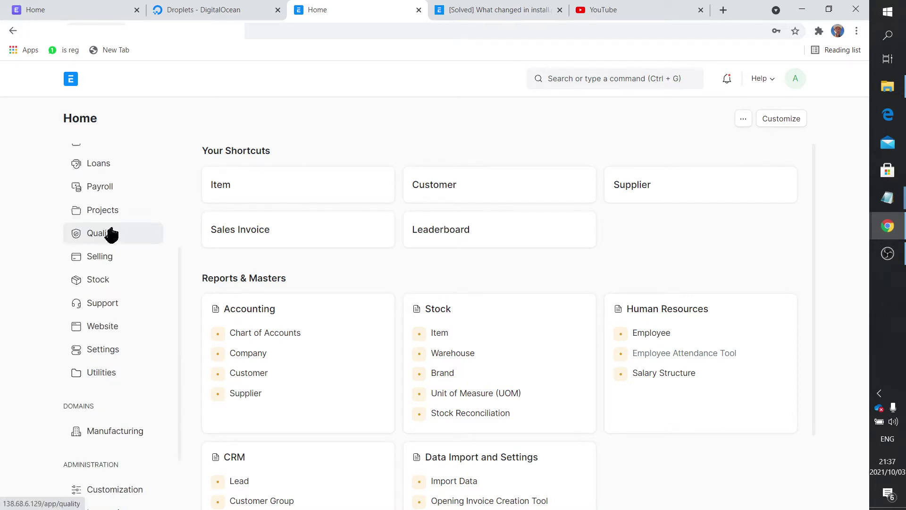
scroll(112, 234, down, 3)
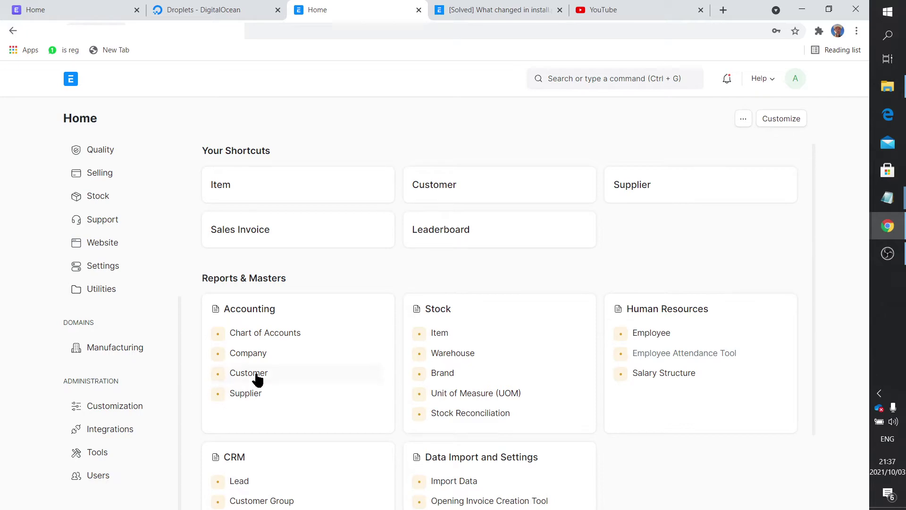
scroll(148, 257, up, 5)
Step: Open the Accounting workspace and look through its shortcuts and the Reports & Masters cards
click(123, 204)
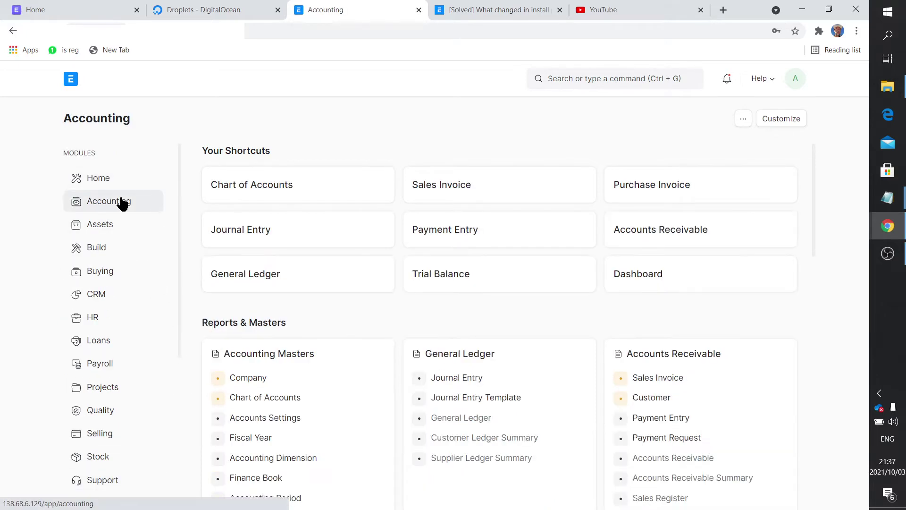
scroll(243, 273, down, 2)
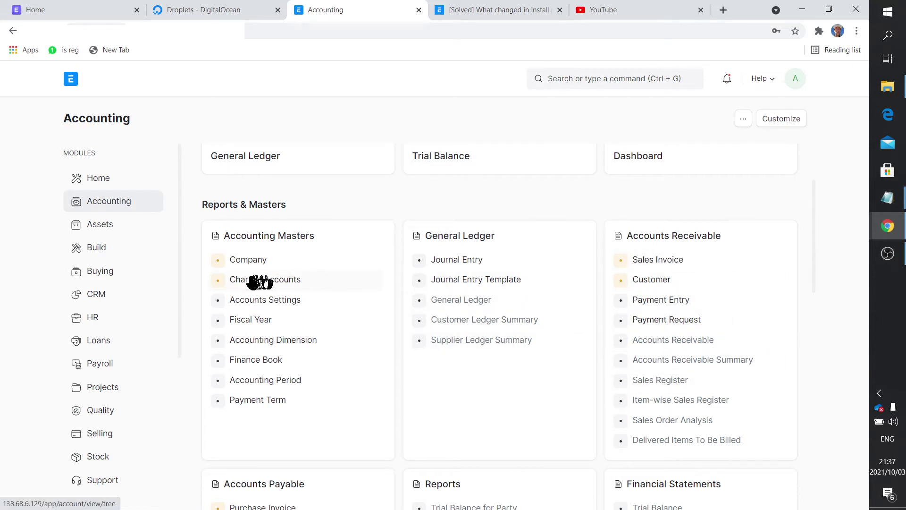
scroll(236, 281, up, 2)
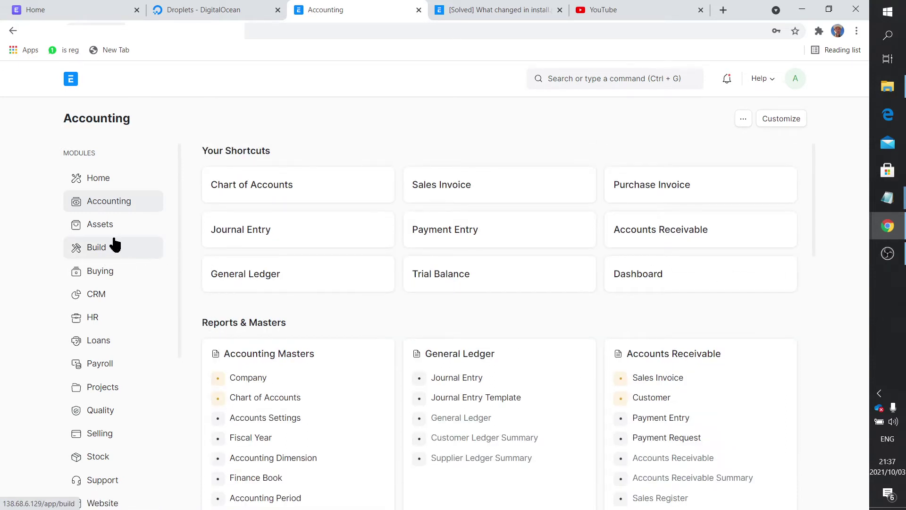
Step: Open the Buying module on both ERPNext sites and compare their purchasing links
click(109, 279)
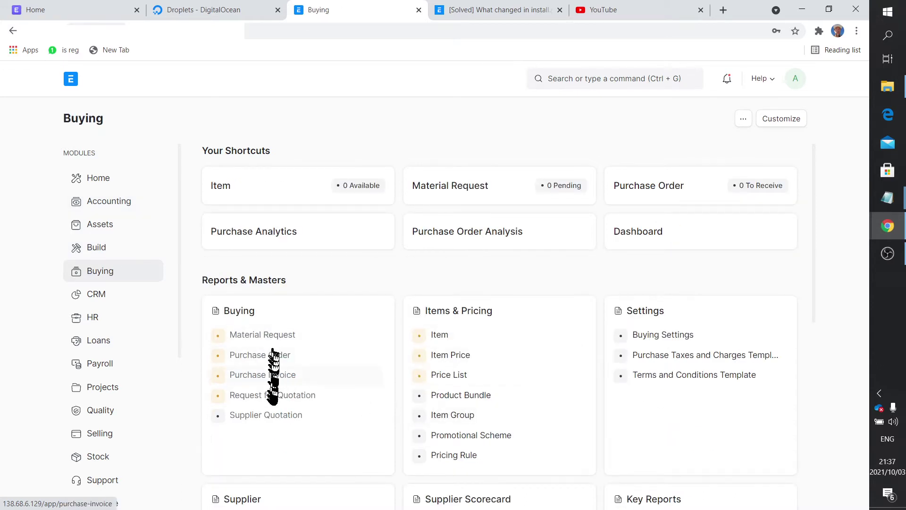
click(70, 11)
scroll(142, 203, up, 3)
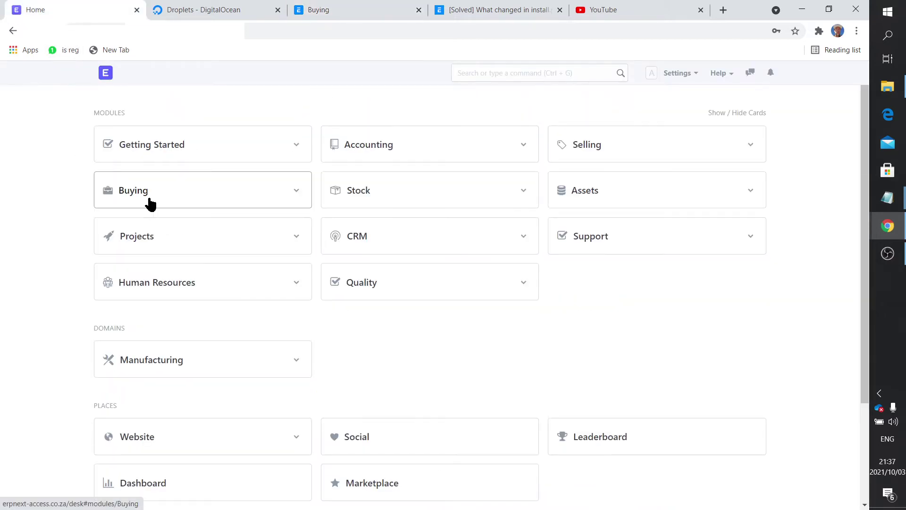
click(148, 199)
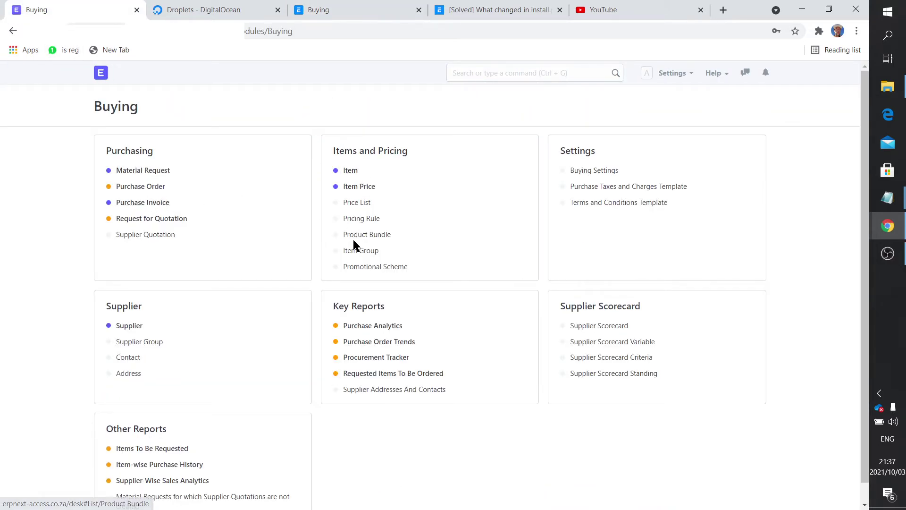
click(339, 16)
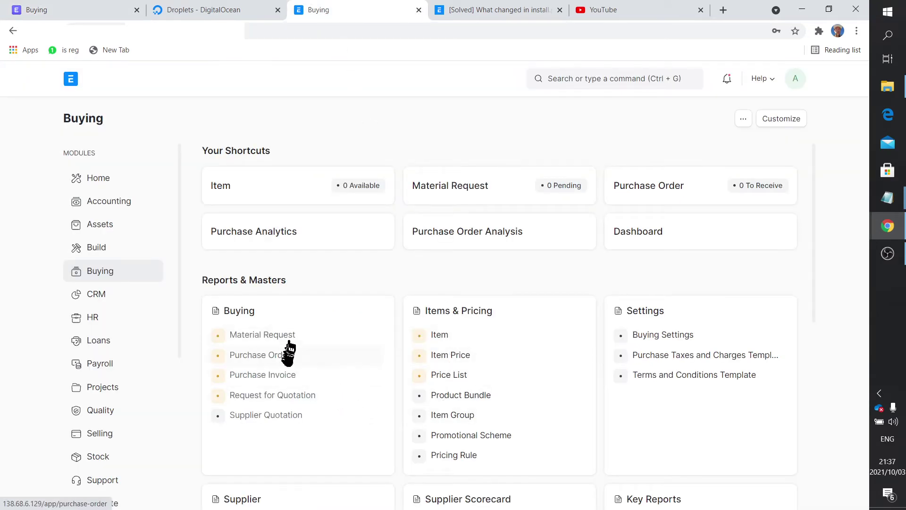
click(80, 10)
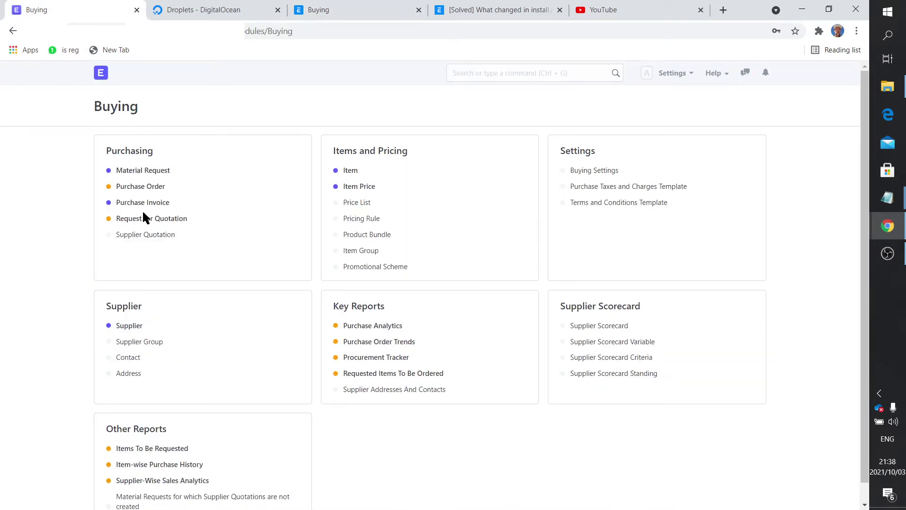
click(336, 16)
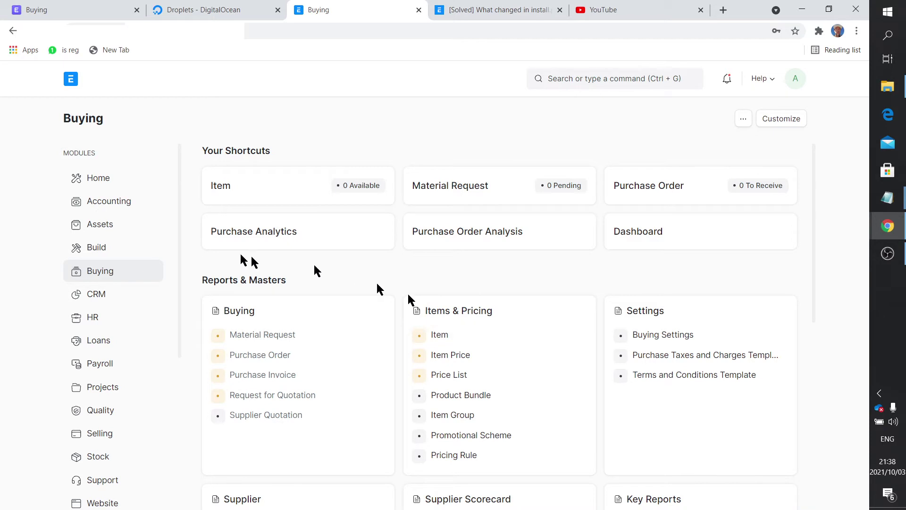
Step: View the customization options of the Home workspace and discard the customizations
click(108, 183)
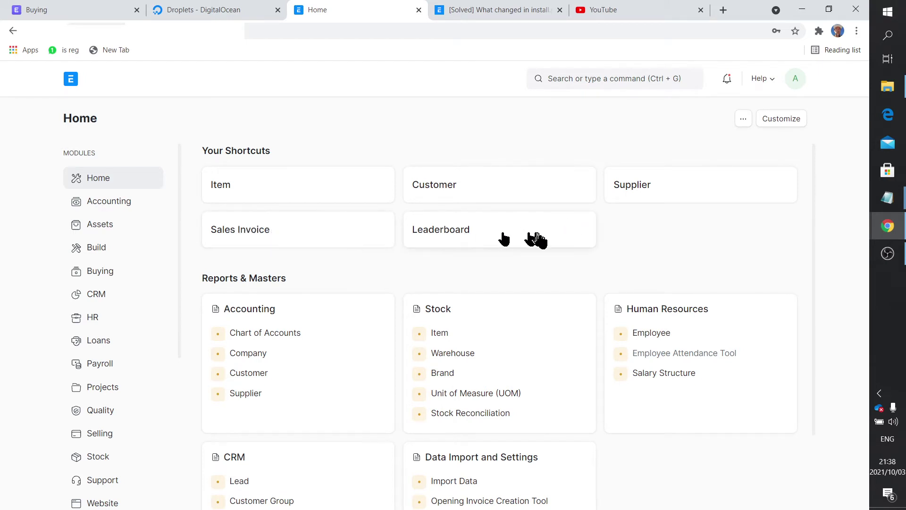
click(789, 121)
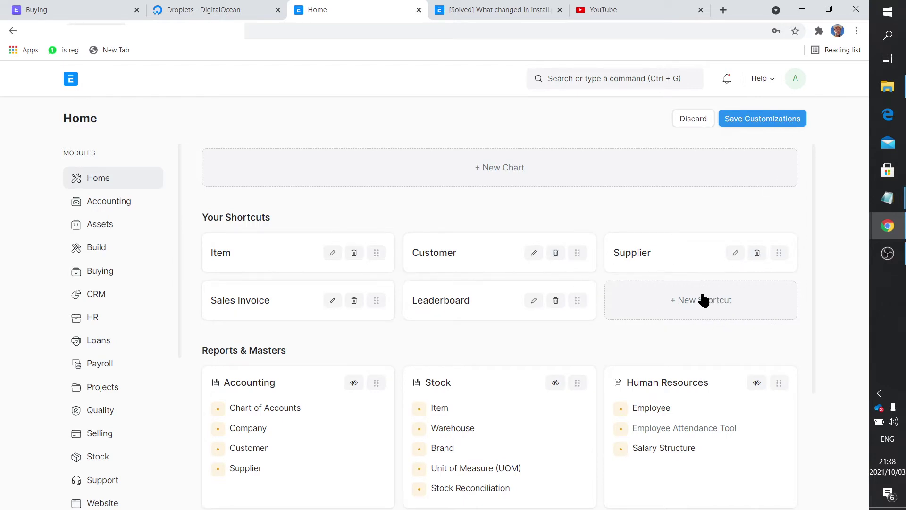
click(695, 118)
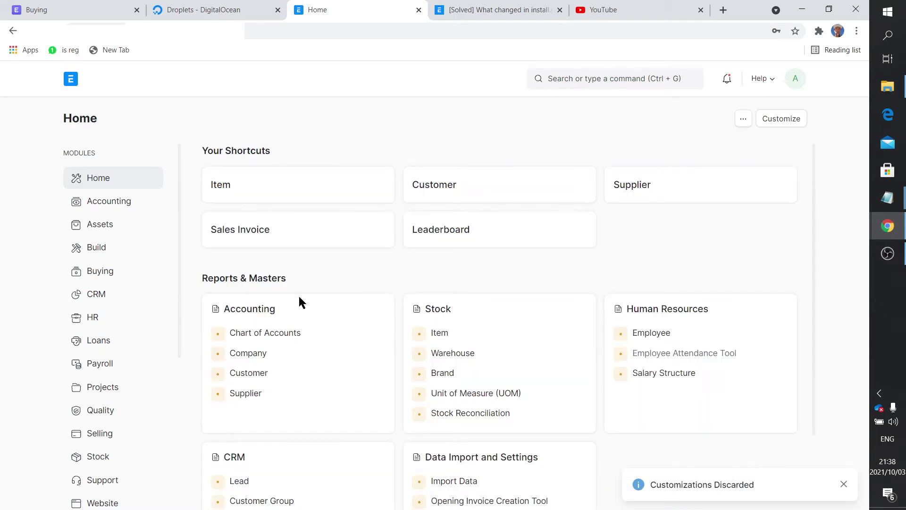
Step: View the settings shortcuts in the Settings workspace and return to the Buying workspace
scroll(131, 364, down, 5)
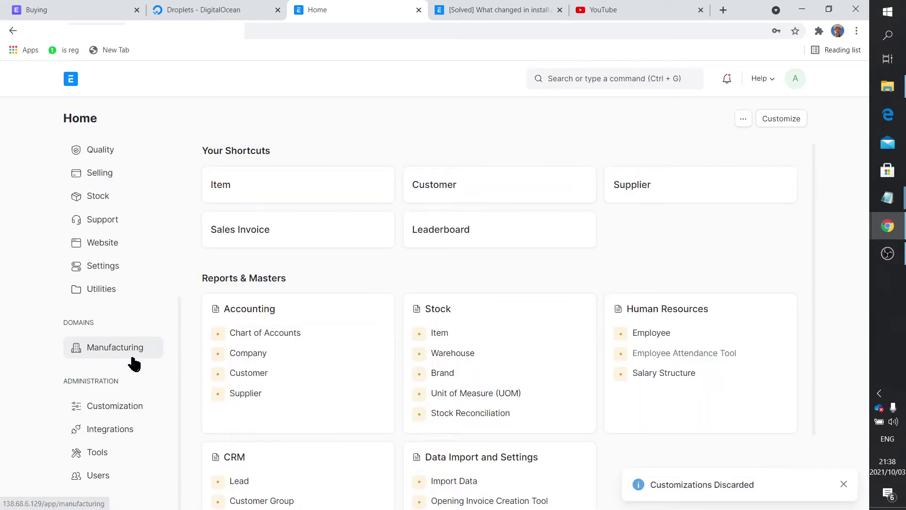
click(108, 274)
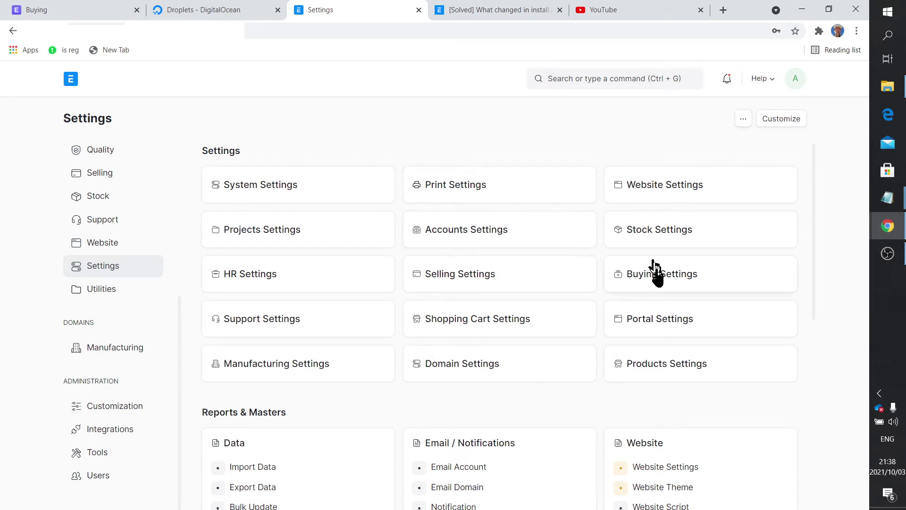
scroll(134, 255, up, 5)
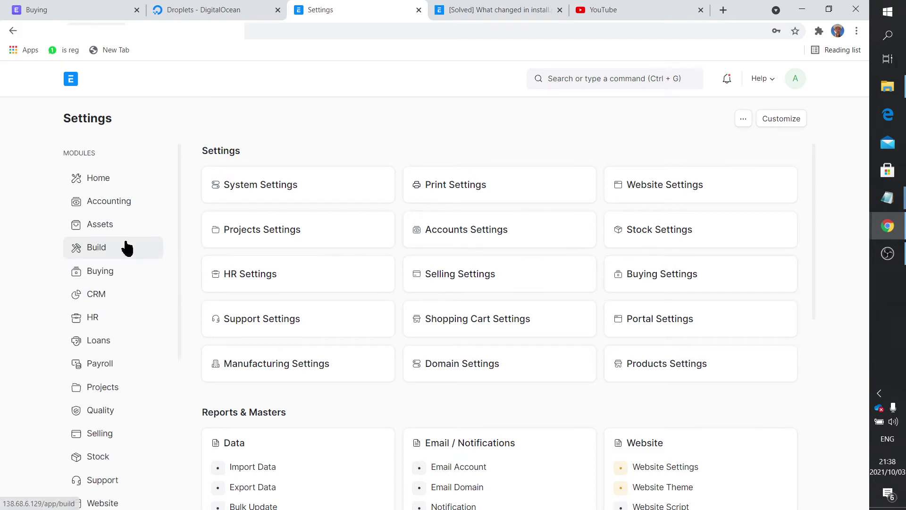
click(96, 273)
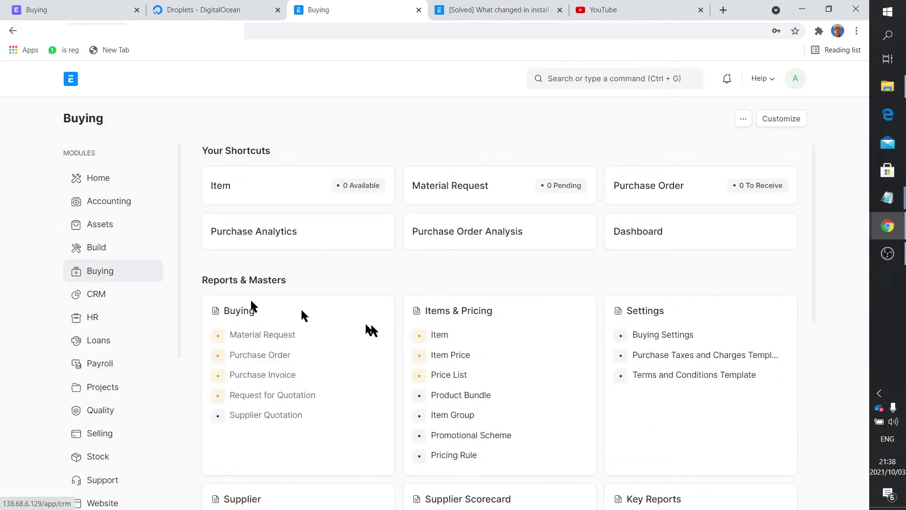
Step: Reopen the Settings workspace and look through its Reports & Masters cards down to Integrations Settings
scroll(121, 340, down, 5)
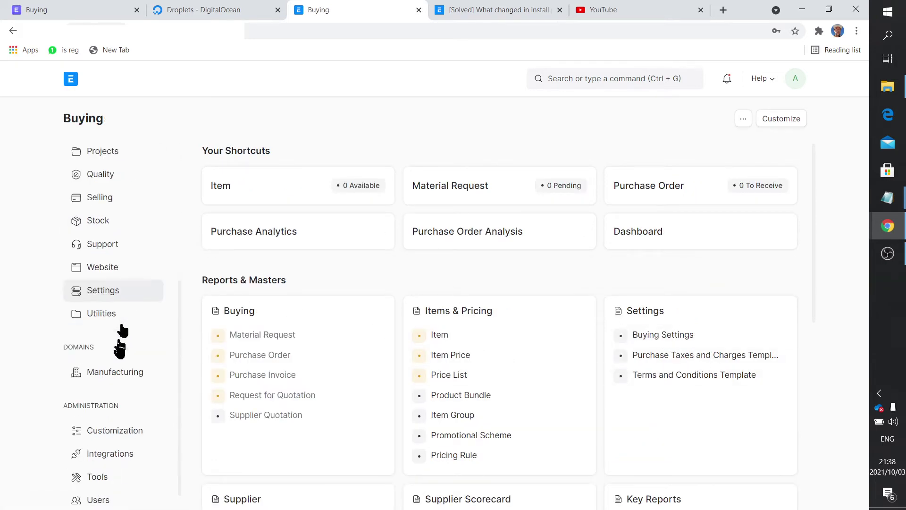
click(109, 299)
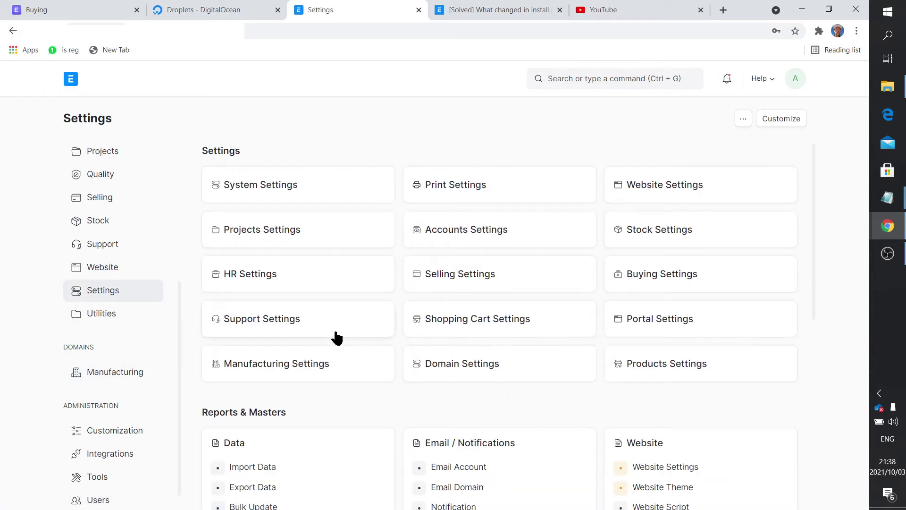
scroll(313, 364, down, 3)
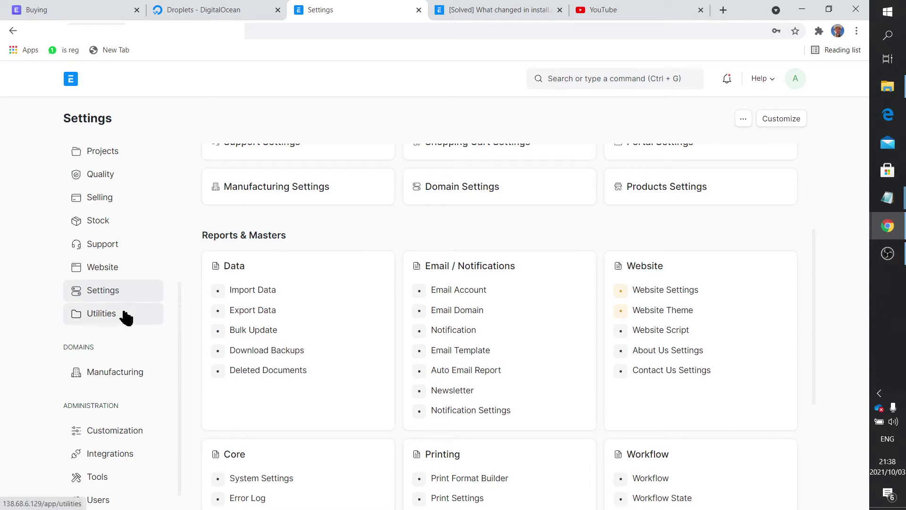
scroll(350, 304, down, 4)
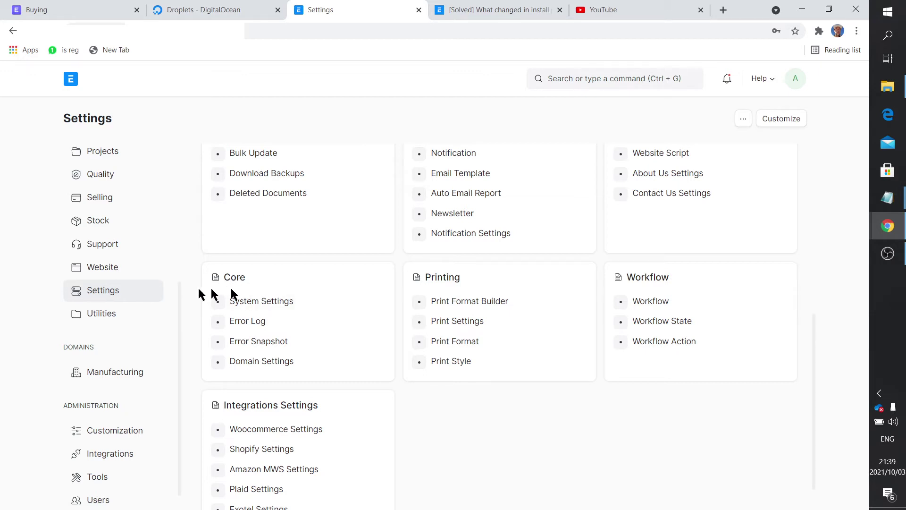
Step: Go back to the Accounting workspace and look through its Accounts Payable, Multi Currency and Accounting Masters cards
scroll(127, 289, up, 5)
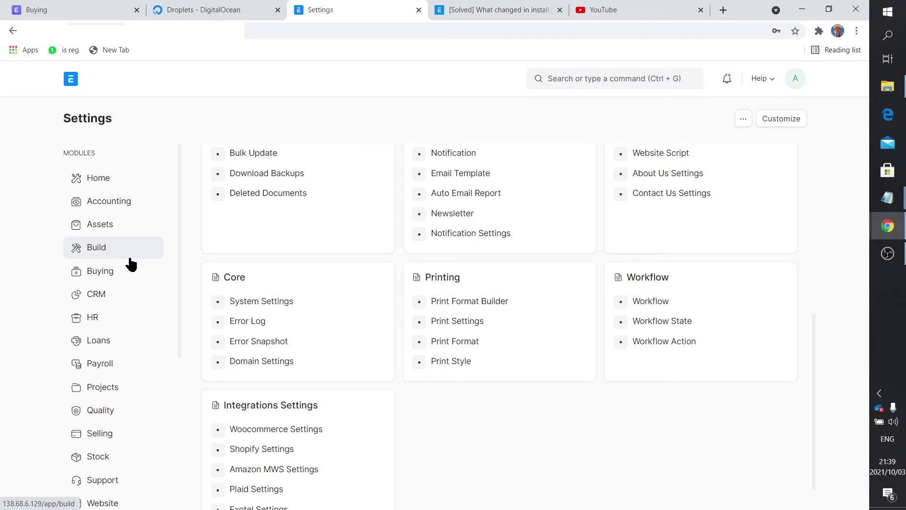
click(116, 208)
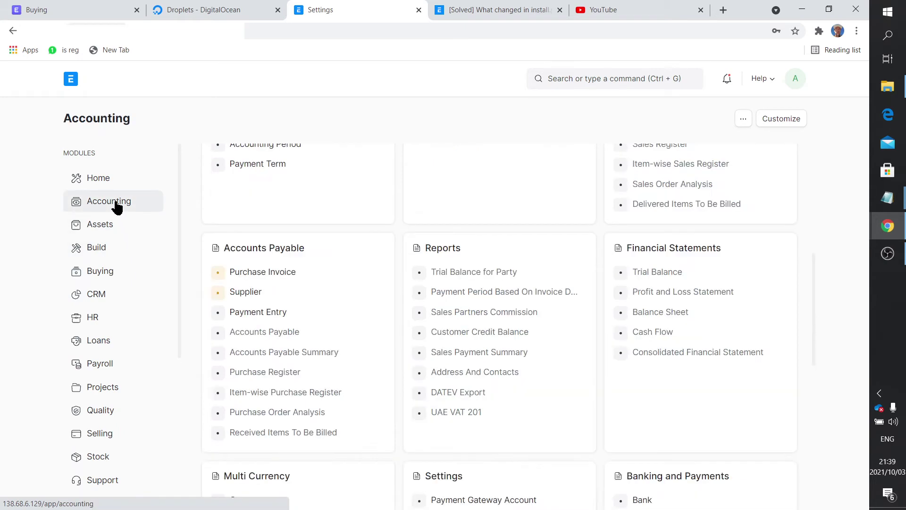
scroll(307, 357, down, 3)
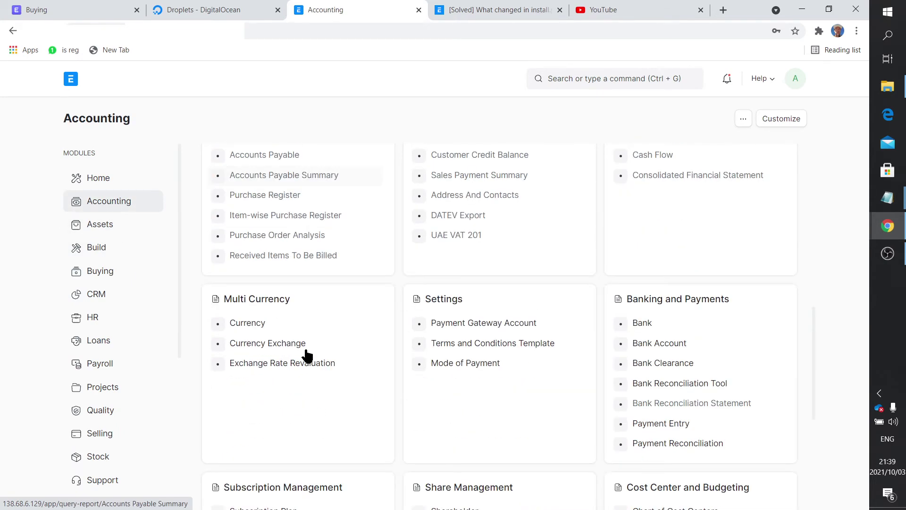
scroll(307, 357, up, 7)
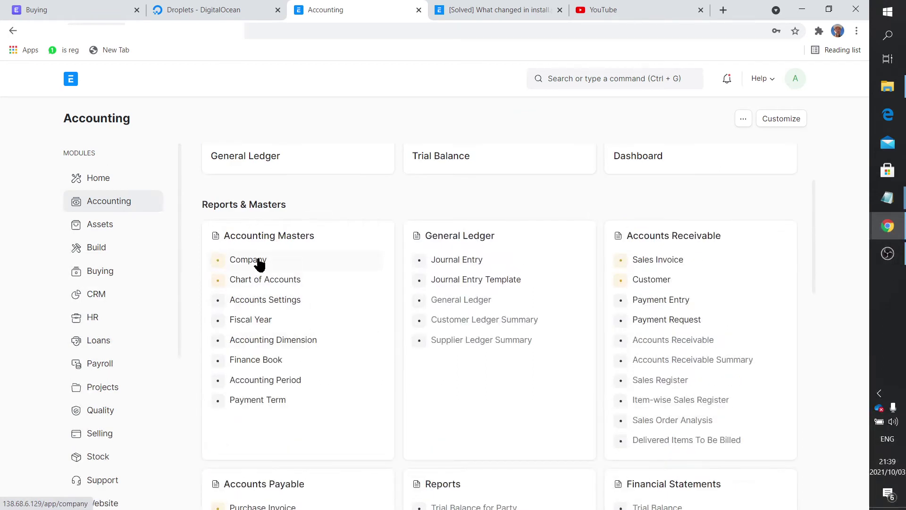
Step: Look up "company" in the global search, review the suggestions and clear the search text
click(573, 79)
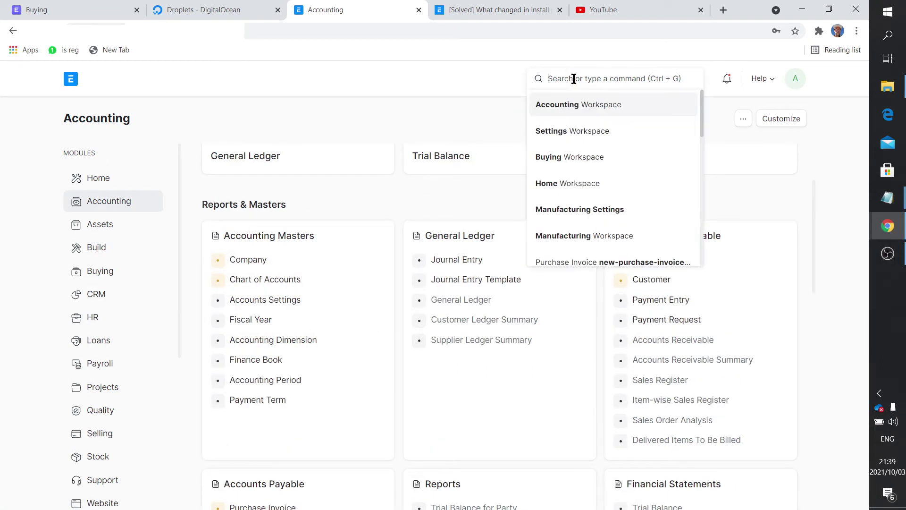
text(company)
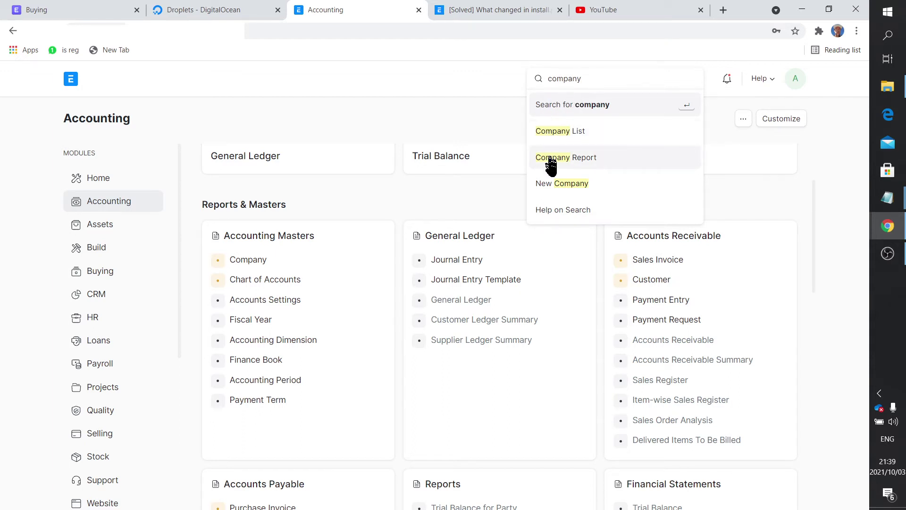
drag(602, 80, 537, 82)
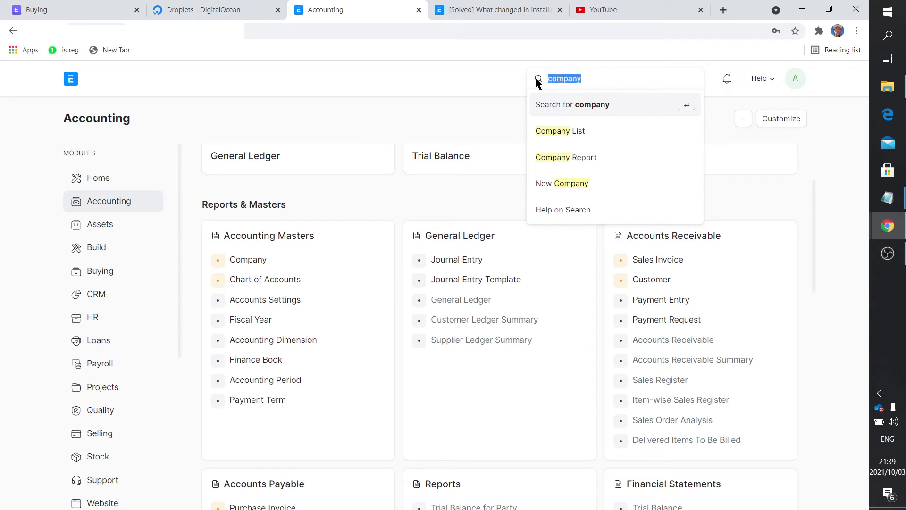
key(BackSpace)
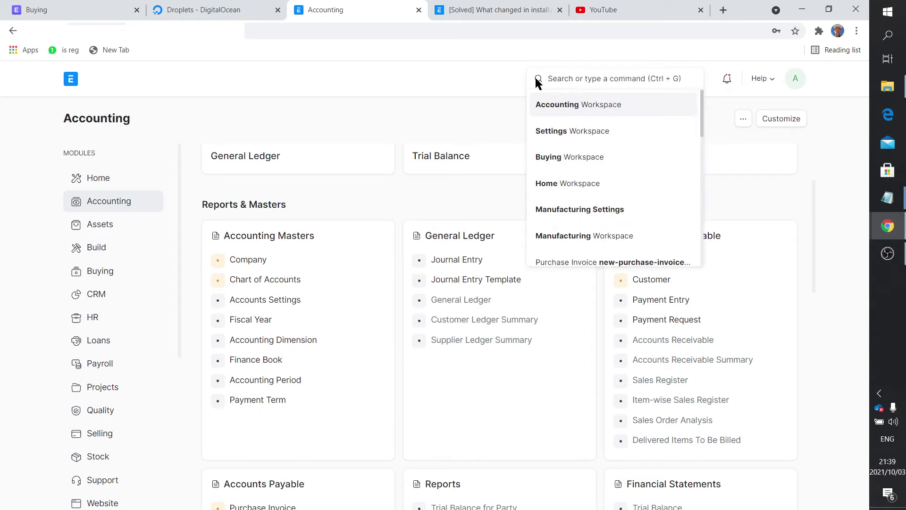
Step: Look up "mater" in the global search, review the Material Request suggestions and close the suggestion list
click(488, 80)
click(573, 76)
text(mater)
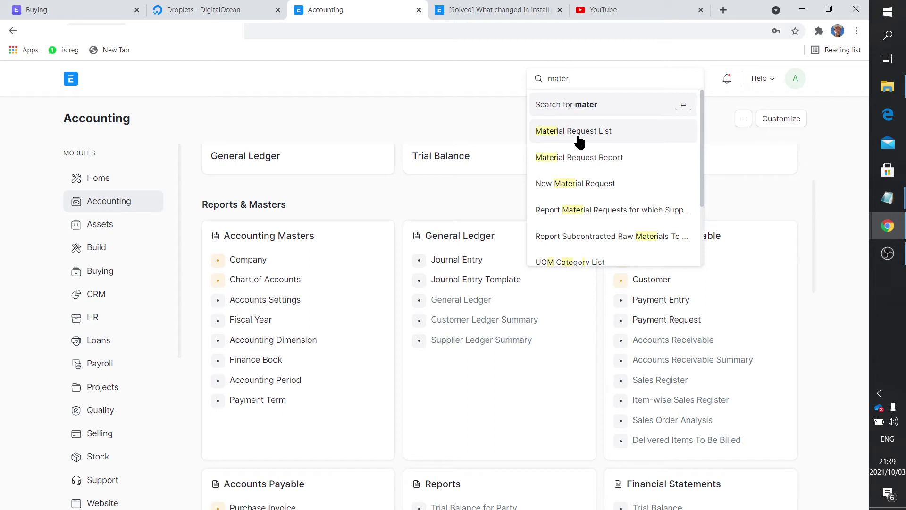
click(504, 88)
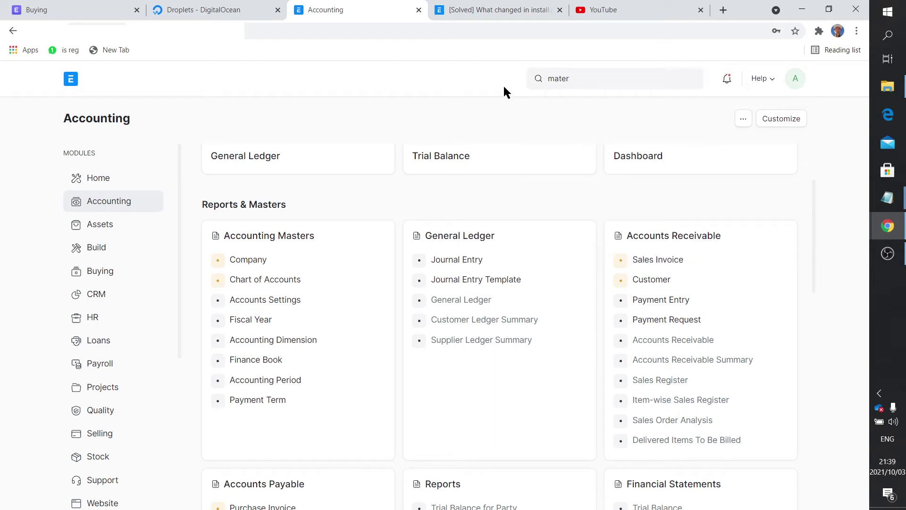
Step: View the Setup a Warehouse onboarding step in the Stock workspace and return to the Home workspace
scroll(477, 213, up, 3)
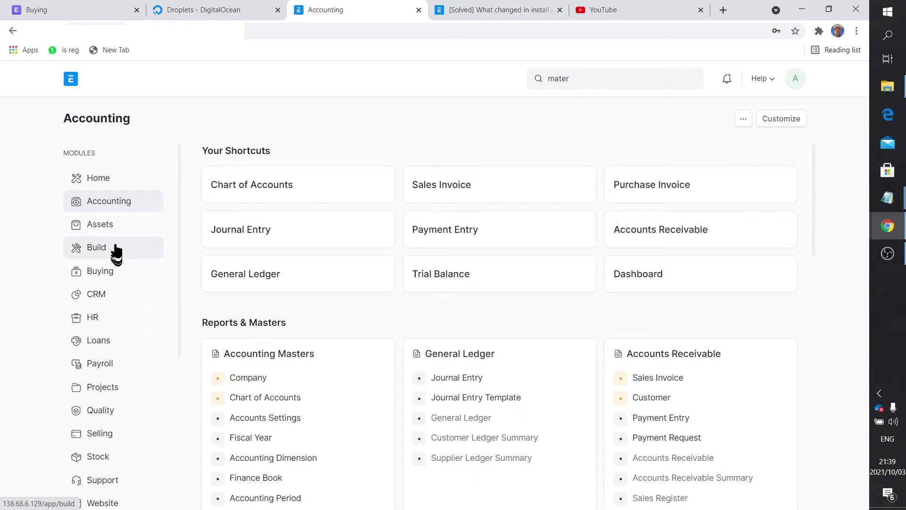
scroll(112, 307, down, 2)
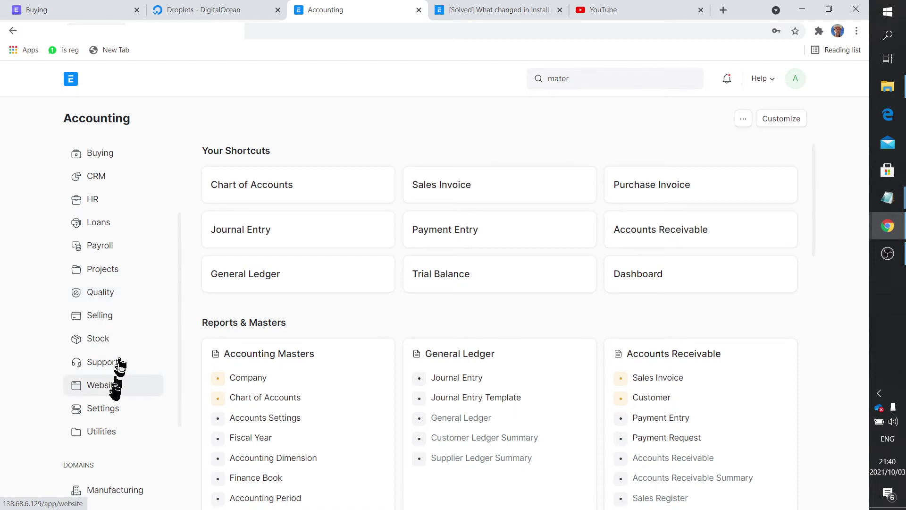
click(97, 339)
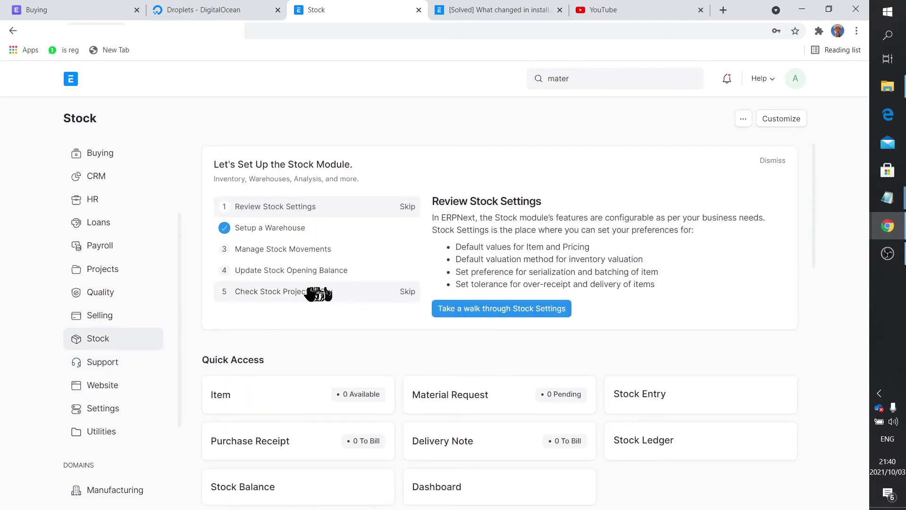
click(289, 232)
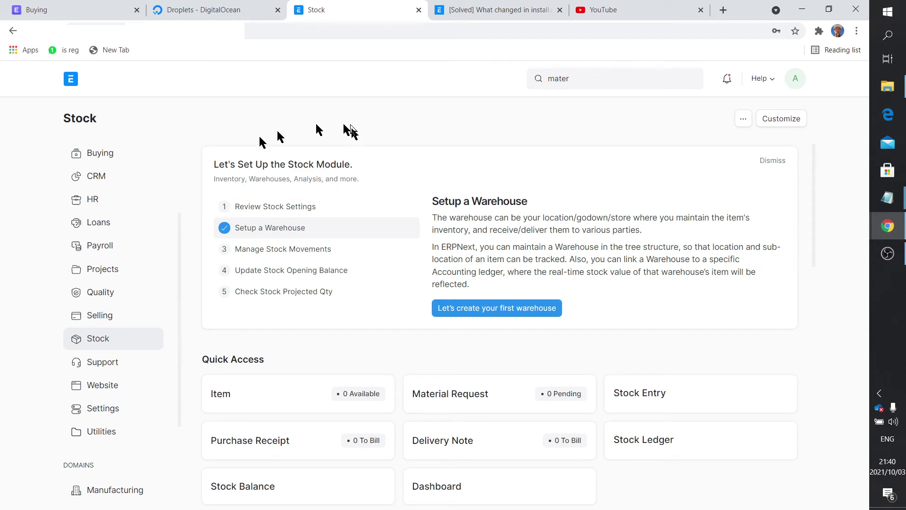
click(71, 81)
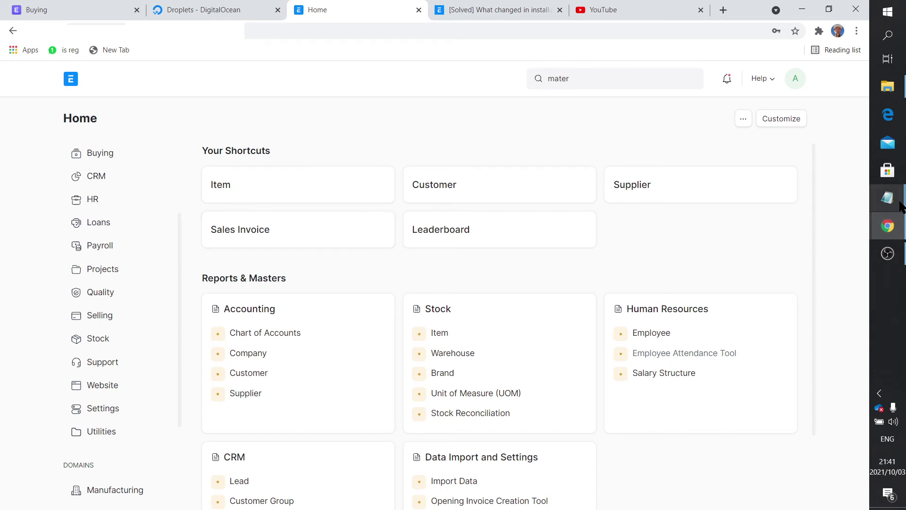
Step: Switch to the Notepad version notes and highlight the set listing node 14.18.0, pyth 3.6.9 and Ubu 18.04
mouse_move(887, 197)
click(829, 309)
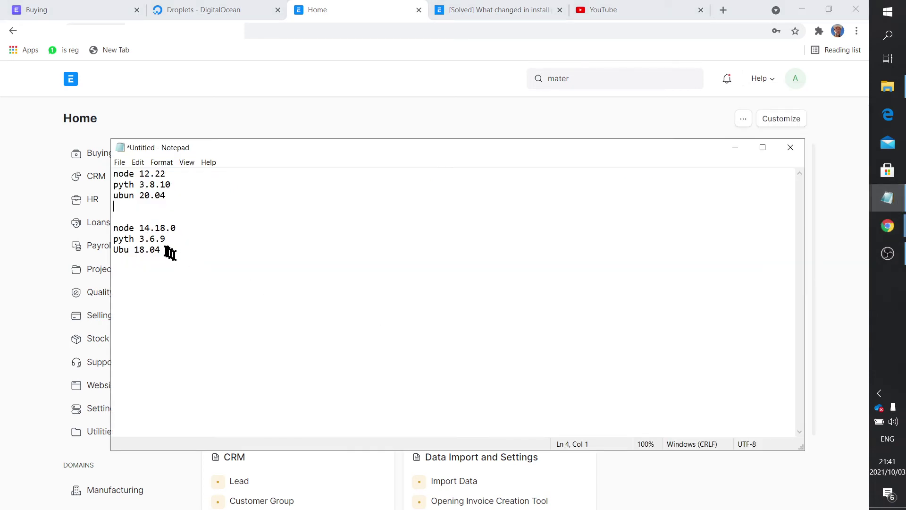
drag(170, 251, 103, 232)
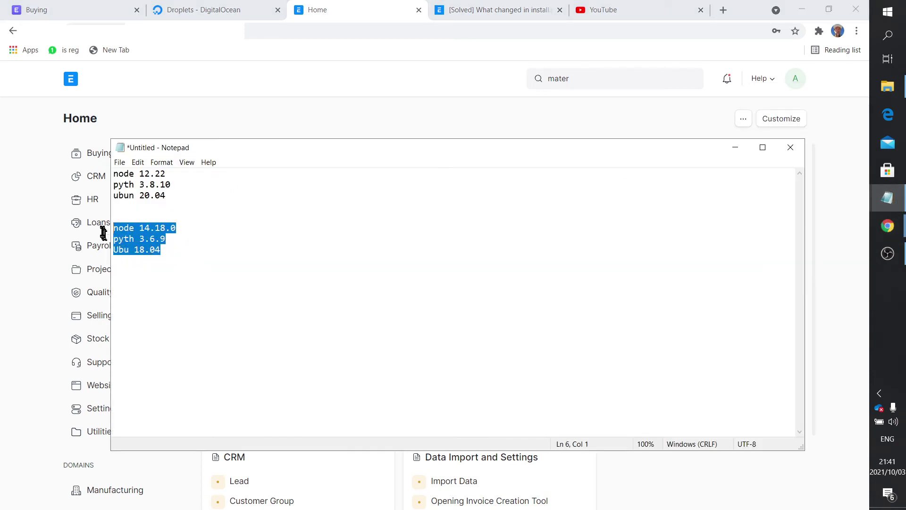
click(147, 256)
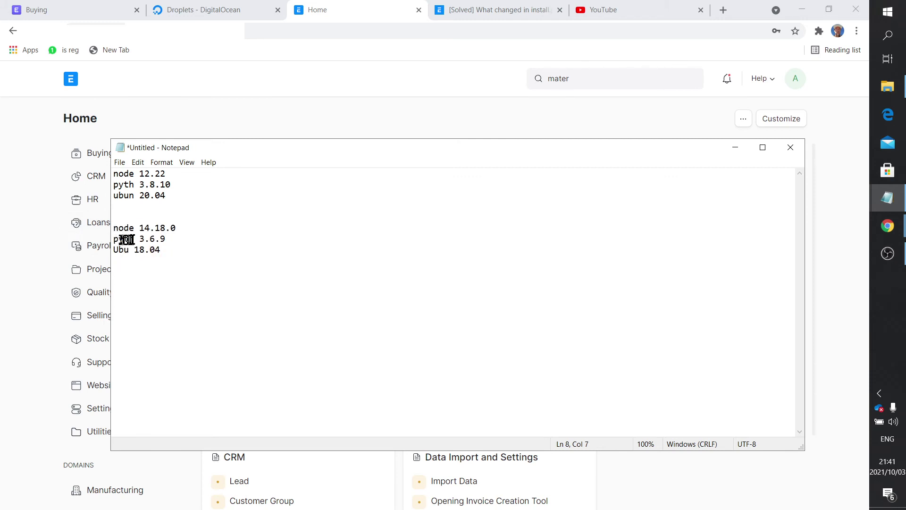
click(170, 241)
Step: Highlight the version set listing node 12.22, pyth 3.8.10 and ubun 20.04, and minimize the Notepad notes
click(170, 216)
drag(169, 194, 113, 174)
click(135, 210)
click(735, 148)
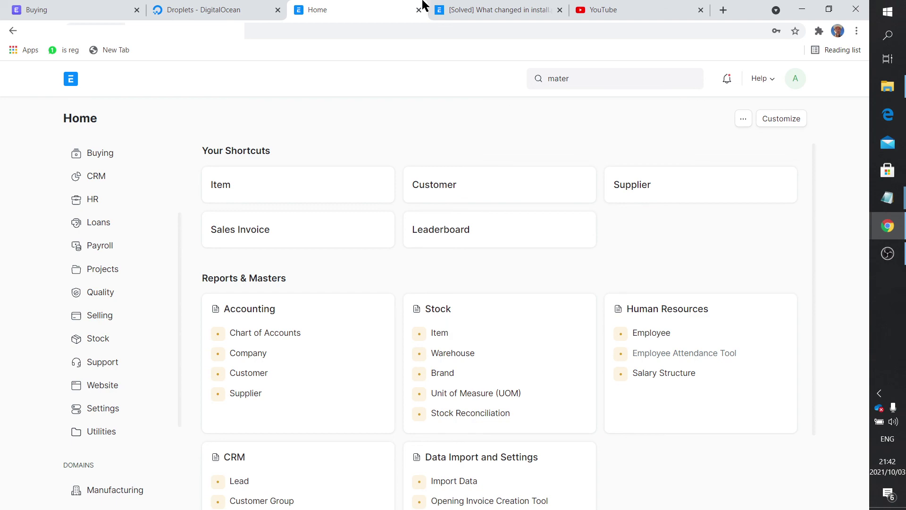
Step: Switch to the older interface's Buying page for comparison and return to the newer interface's Home workspace
click(98, 9)
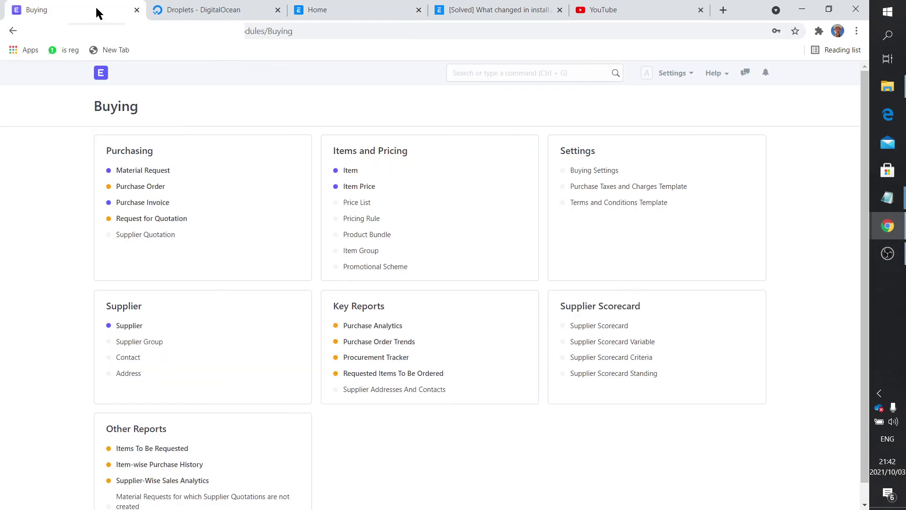
click(373, 14)
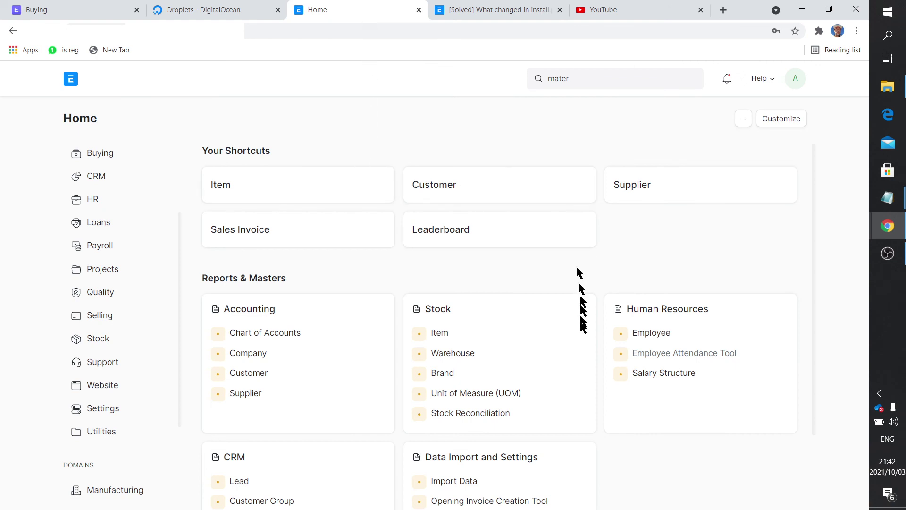